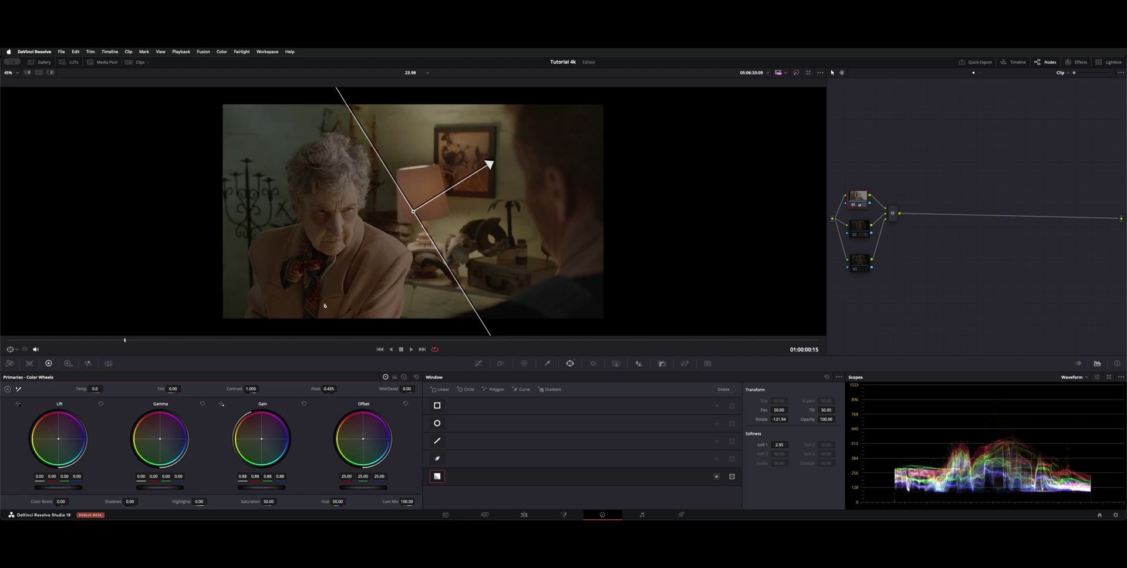
Regrade the uppermost parallel node from scratch with lift -0.05, gamma -0.02, gain 1.38 and a gentle custom contrast curve
key(shift+Home)
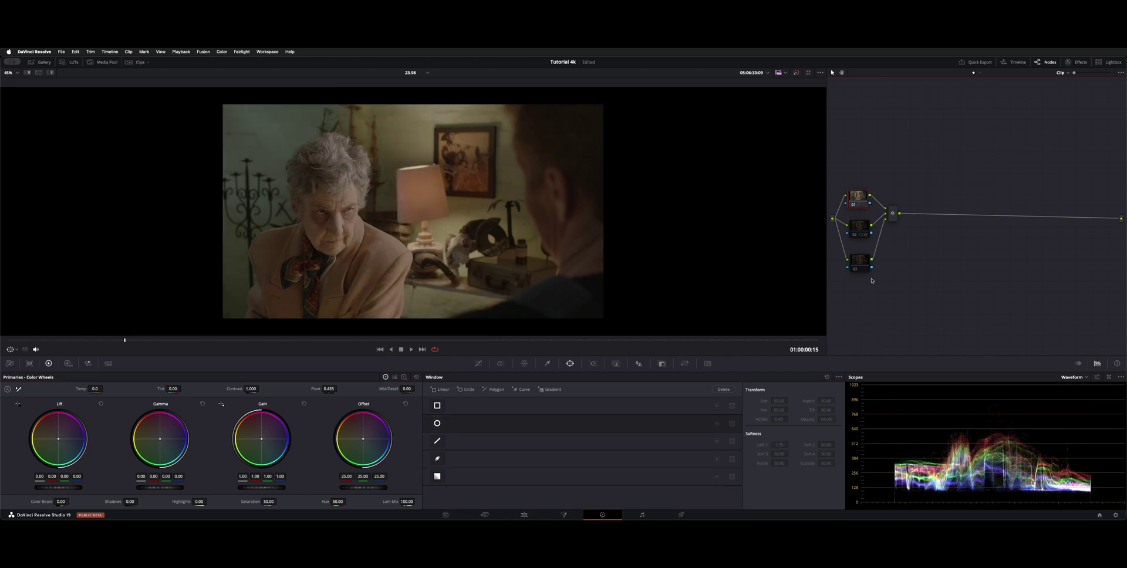
drag(856, 196, 860, 196)
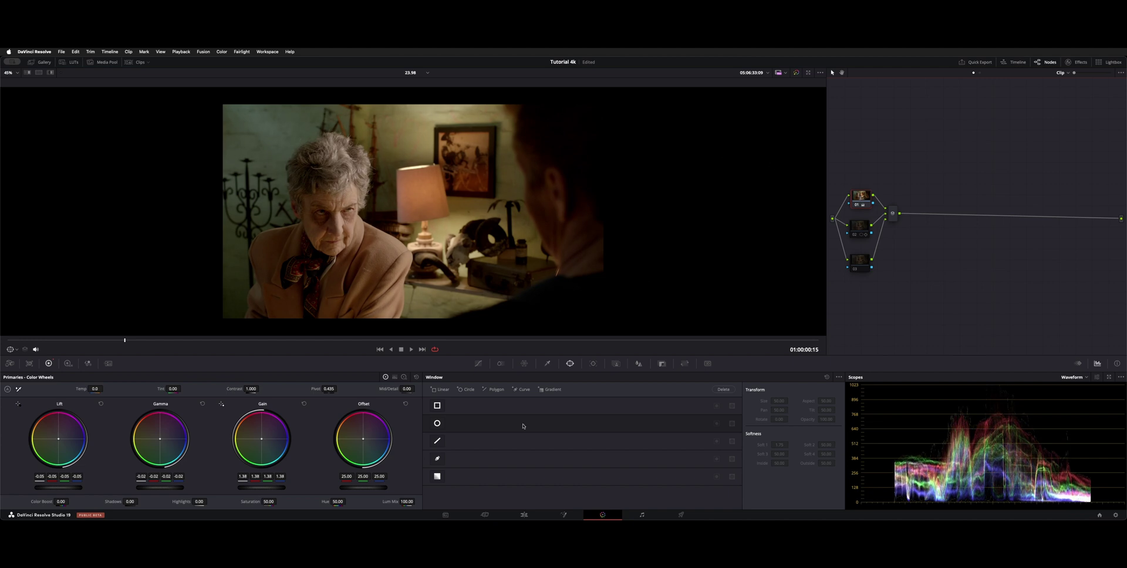
click(478, 363)
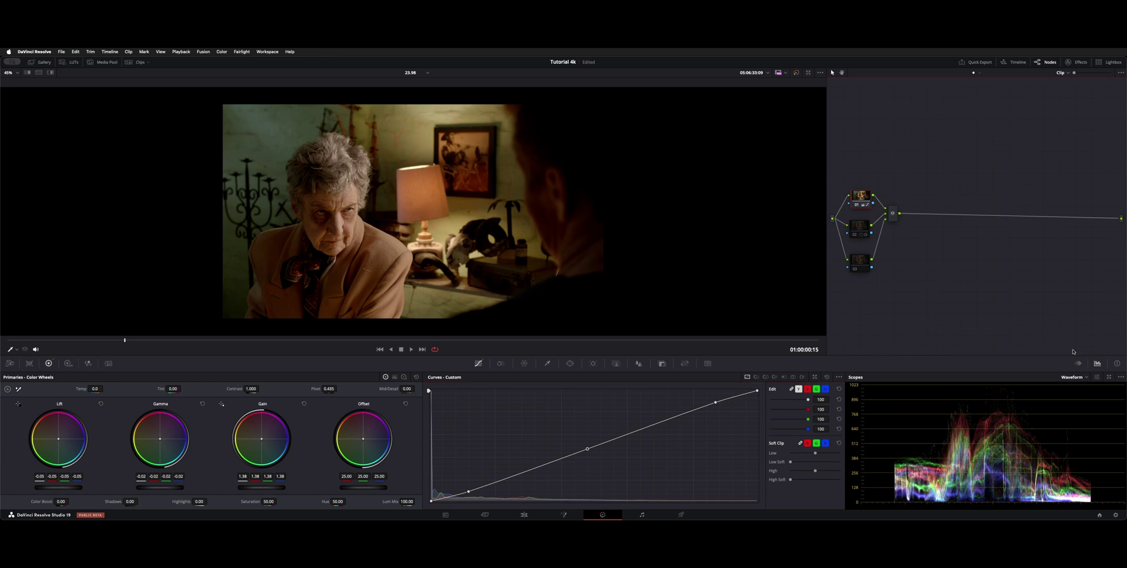
Switch the scope from Waveform to Vectorscope and open it in a separate scopes window
click(1086, 377)
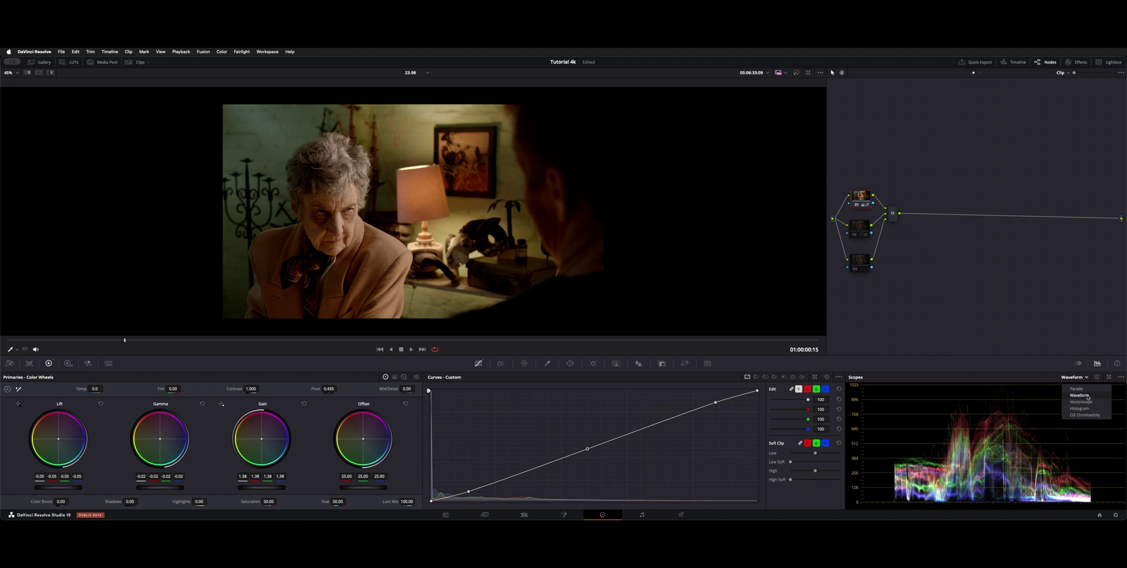
click(1089, 402)
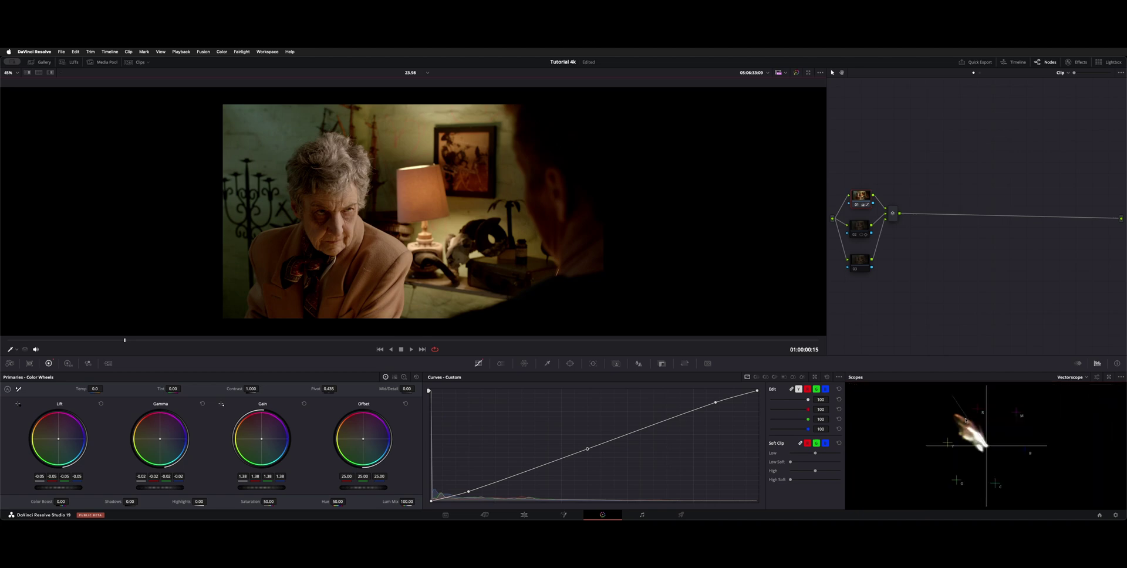
key(super+shift+w)
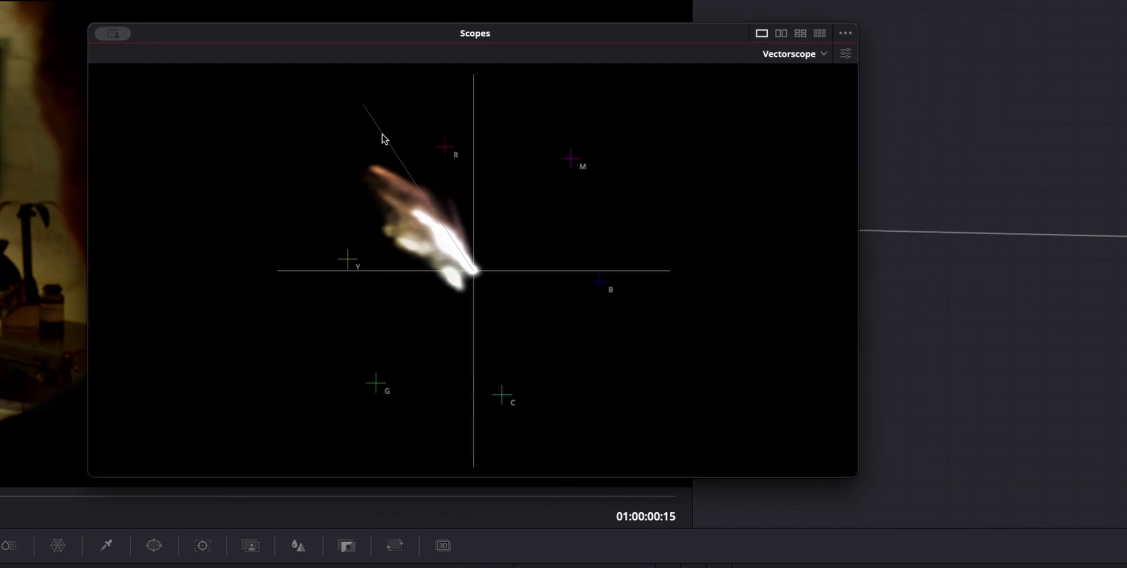
Toggle the vectorscope's Show Skin Tone Indicator option off and on again to check its reference line
click(844, 54)
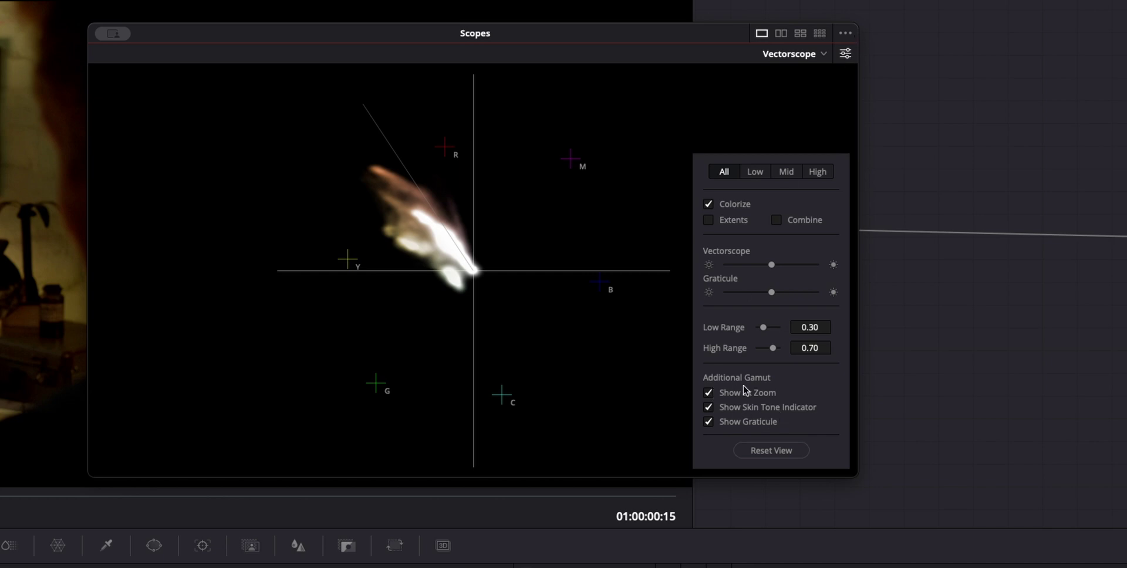
click(710, 406)
click(709, 407)
click(744, 108)
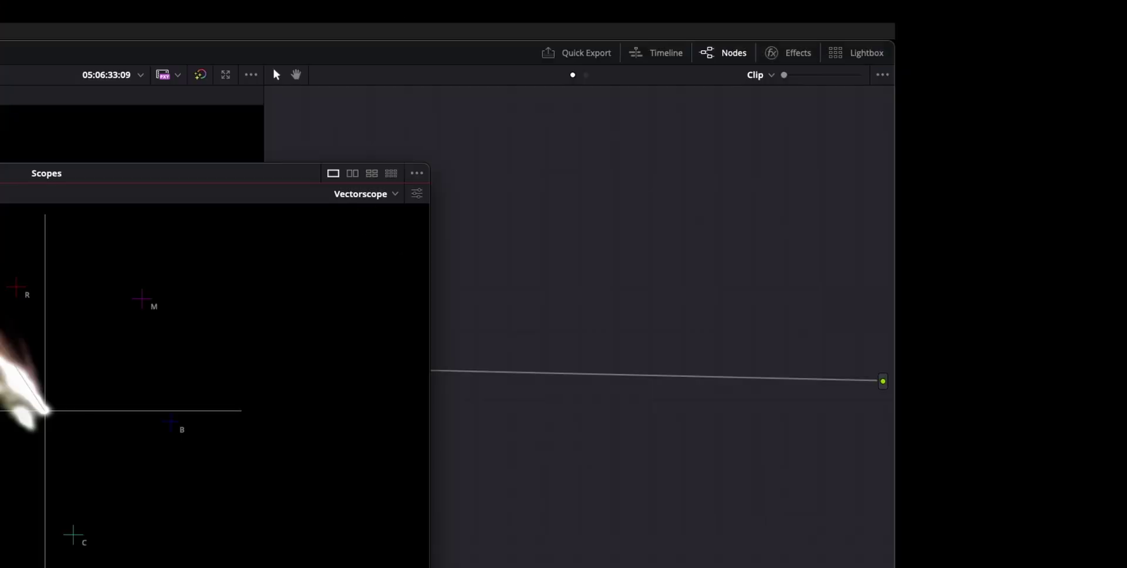
Move the scopes window aside and, with Display Qualifier Focus enabled, balance the woman's skin tone with offset 25.58, 24.21, 25.76
drag(12, 172, 430, 93)
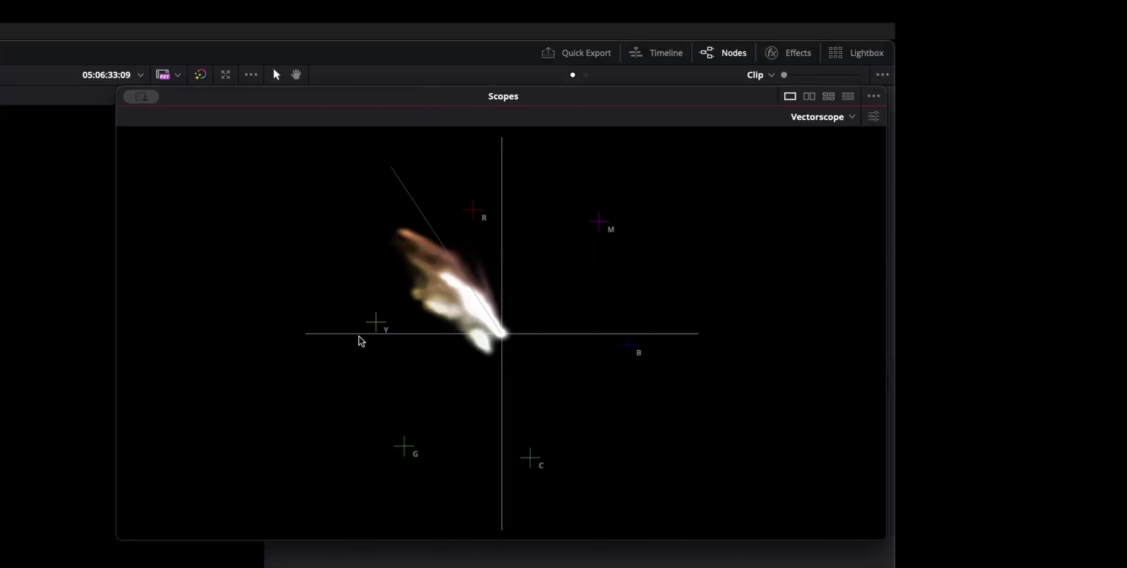
click(873, 97)
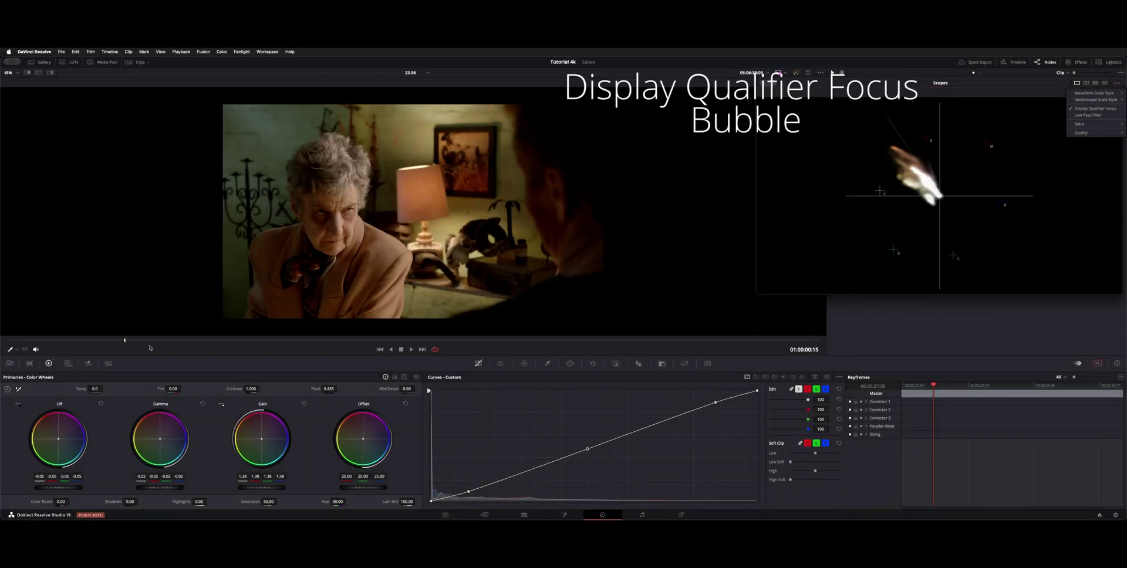
click(336, 208)
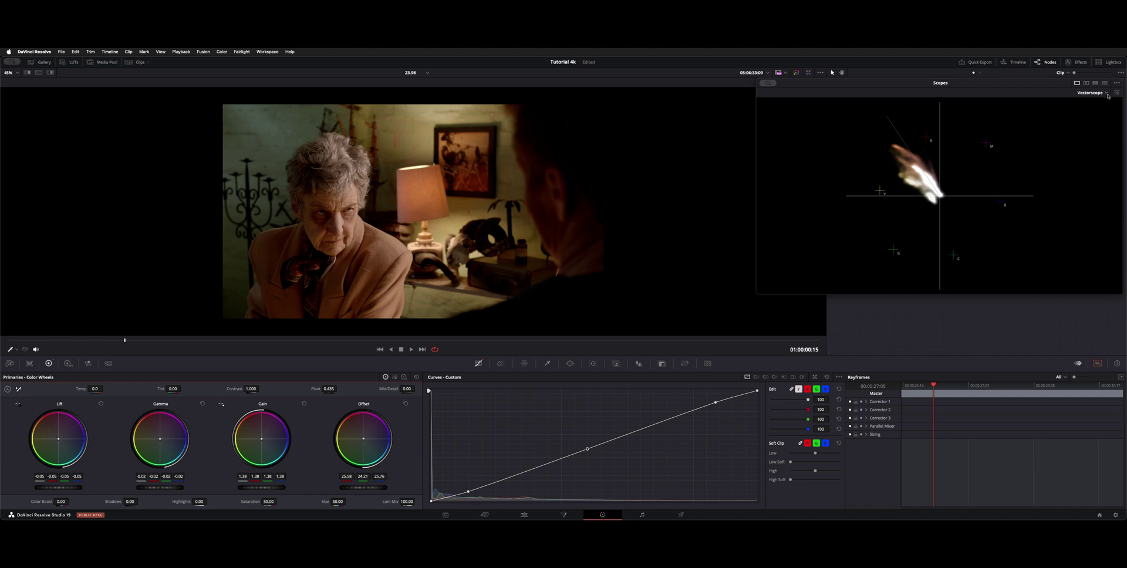
Close the separate scopes window and set the docked scope back to Waveform
click(1104, 93)
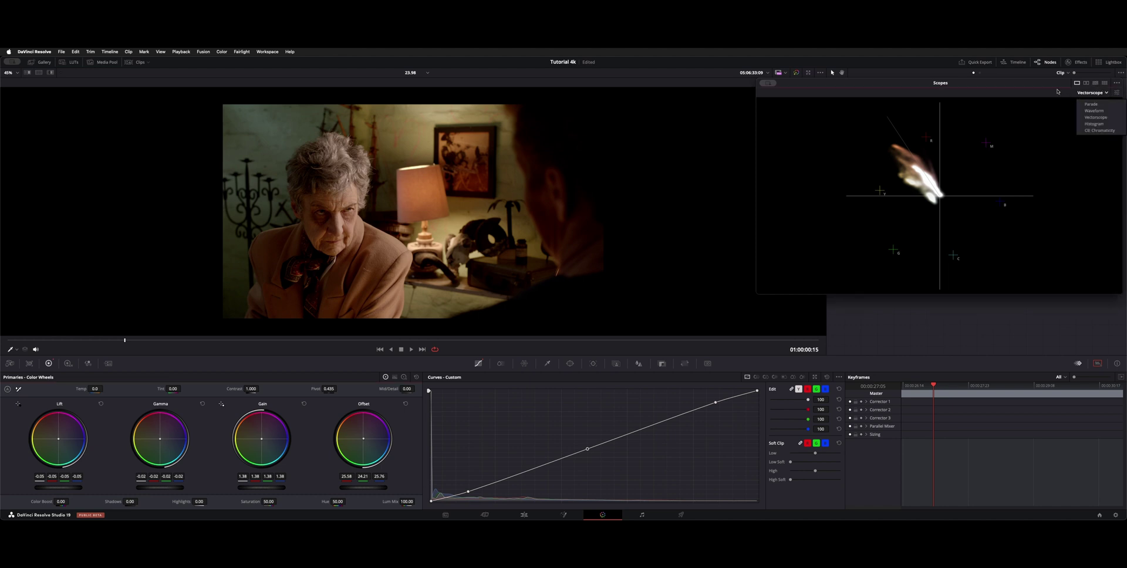
click(1097, 363)
click(1072, 377)
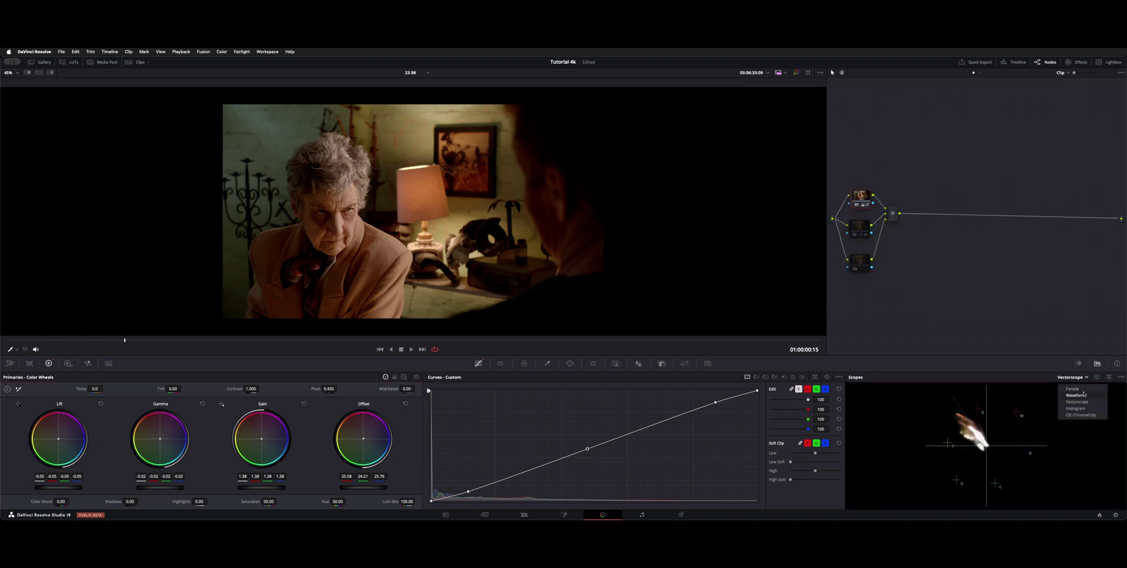
click(1083, 394)
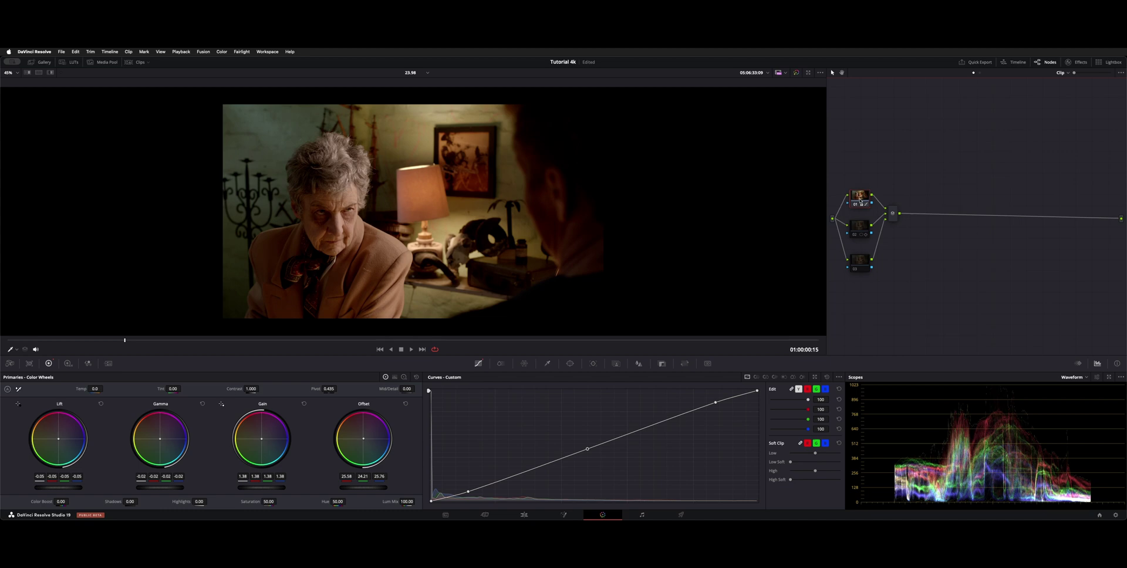
Place a circle window around the woman's face on the second parallel node with a softness of 3.82
scroll(550, 142, up, 2)
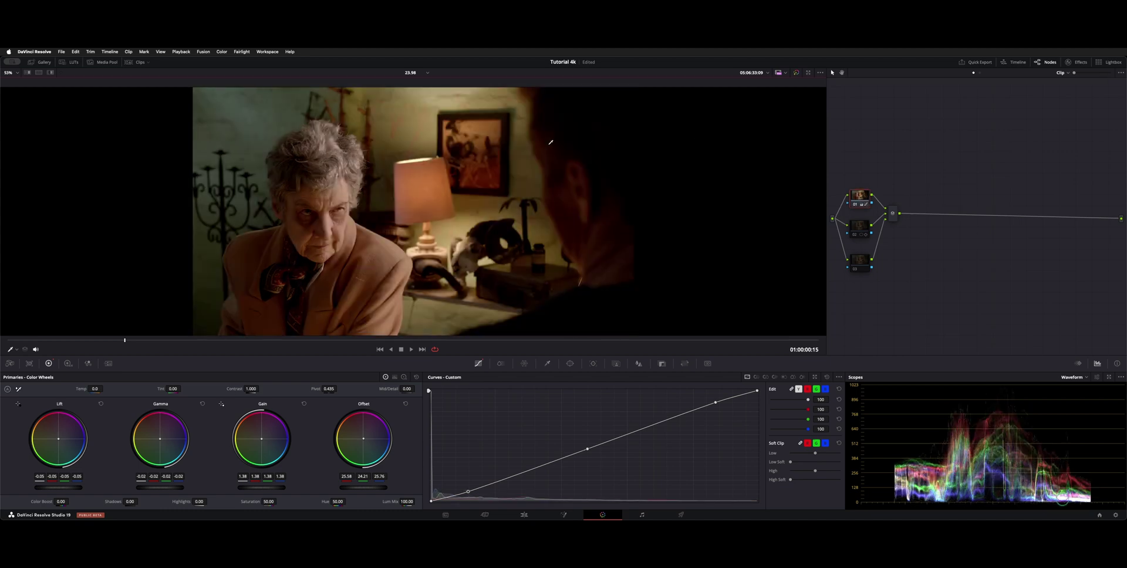
click(859, 225)
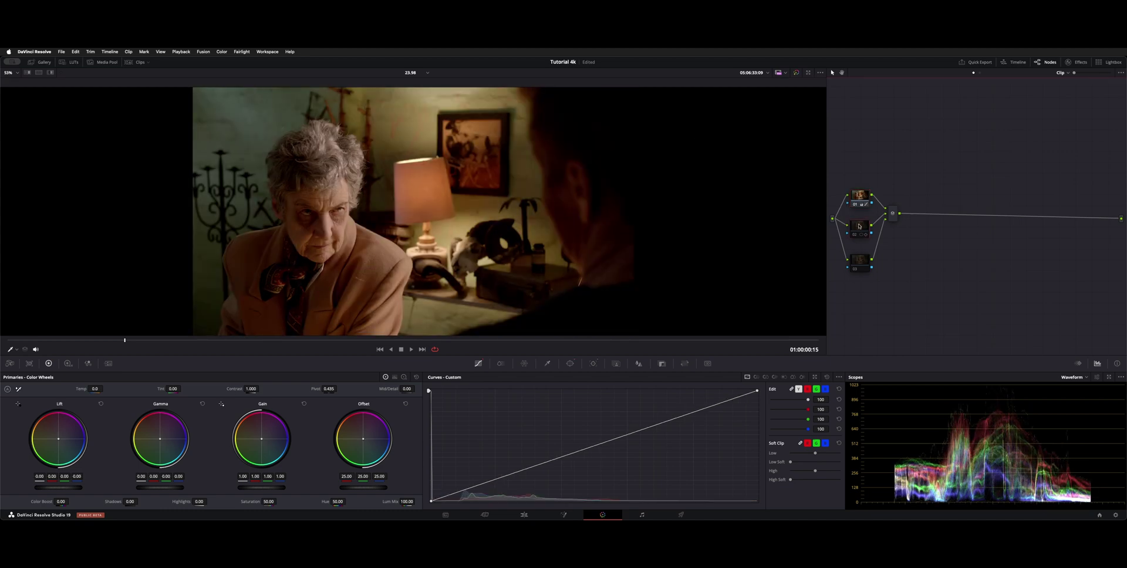
click(569, 364)
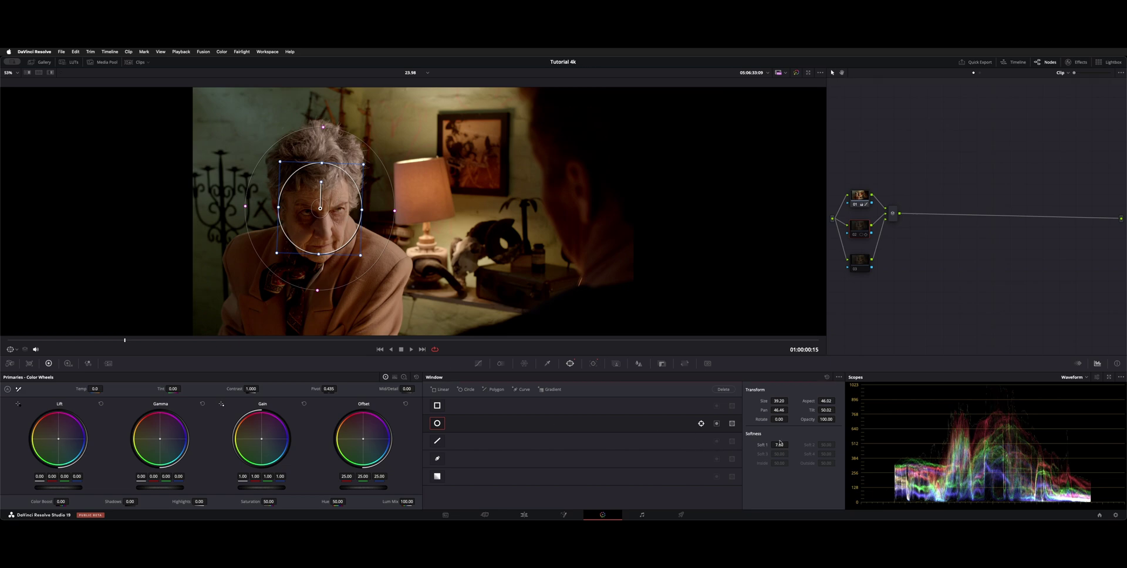
drag(394, 210, 378, 210)
Track the face window through the clip and play the clip back to check that it follows her
click(593, 363)
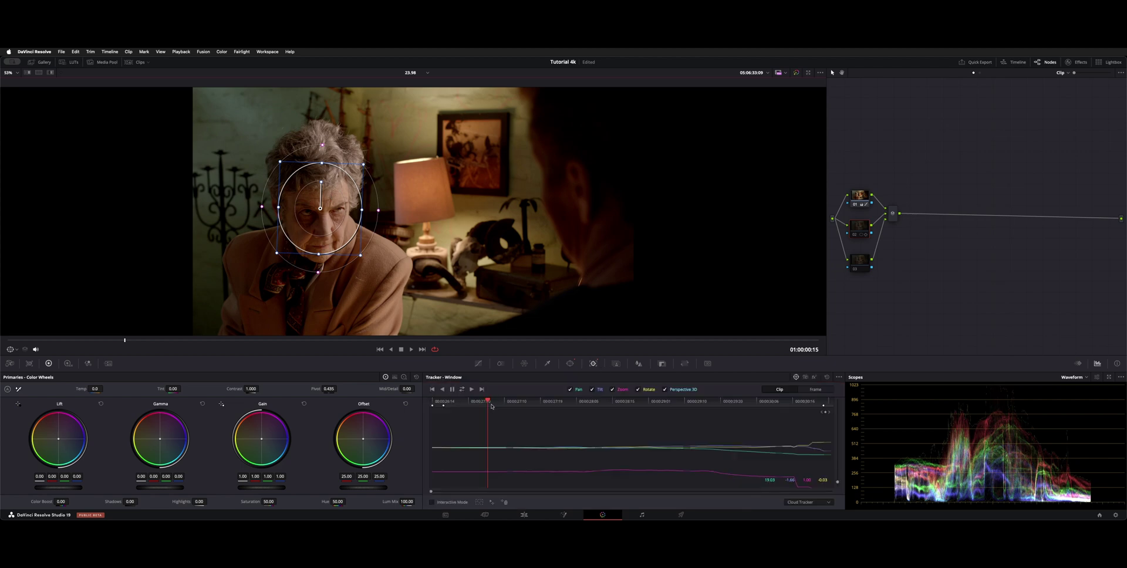
click(461, 401)
key(space)
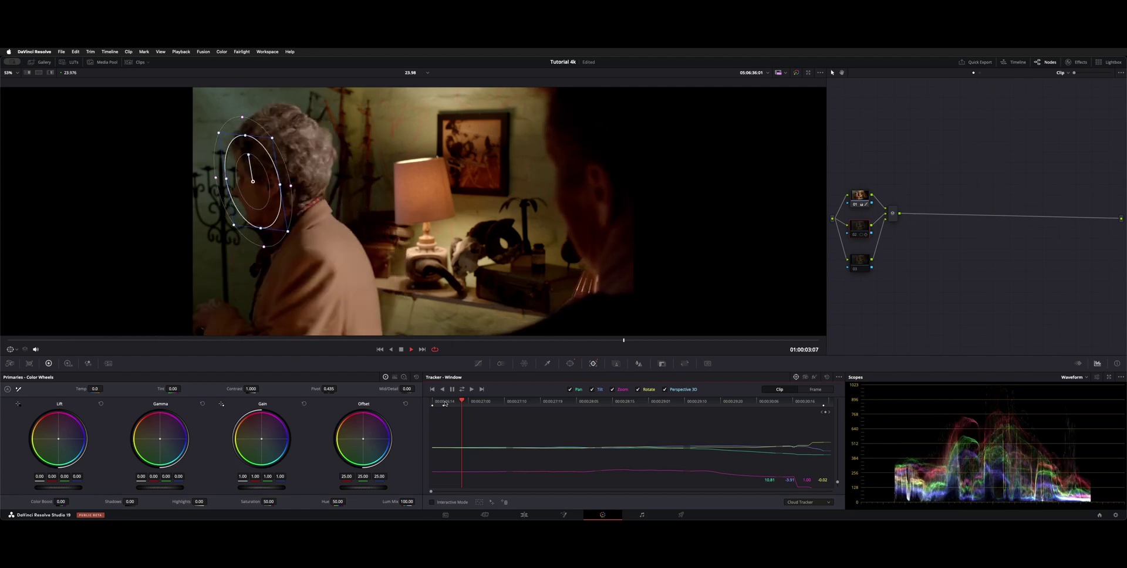
drag(352, 340, 280, 344)
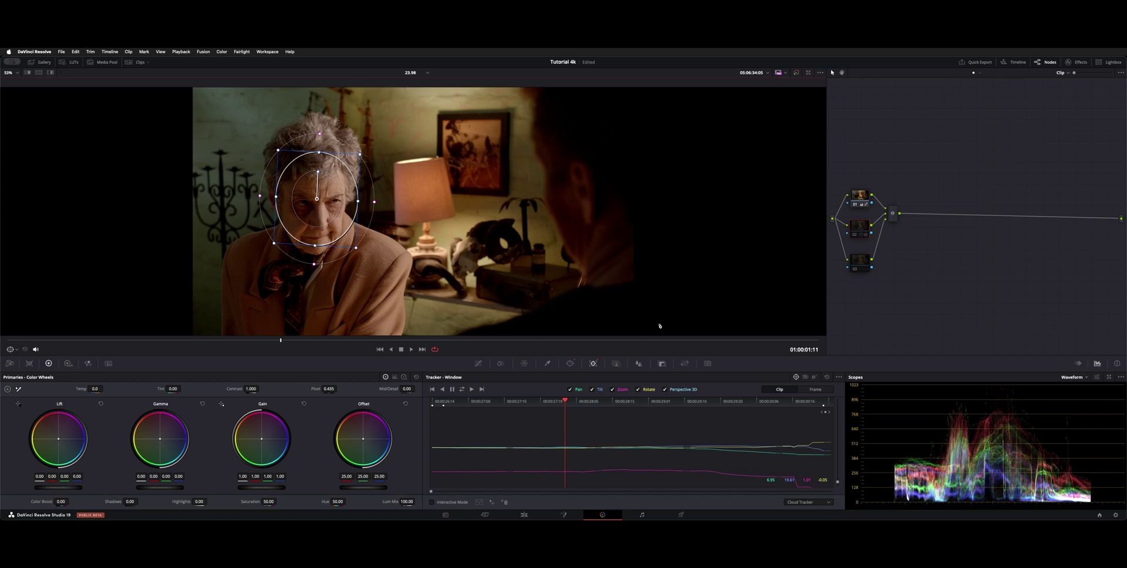
Raise the gamma inside the face window to about 0.01 and set the window's softness to 7.84
click(570, 363)
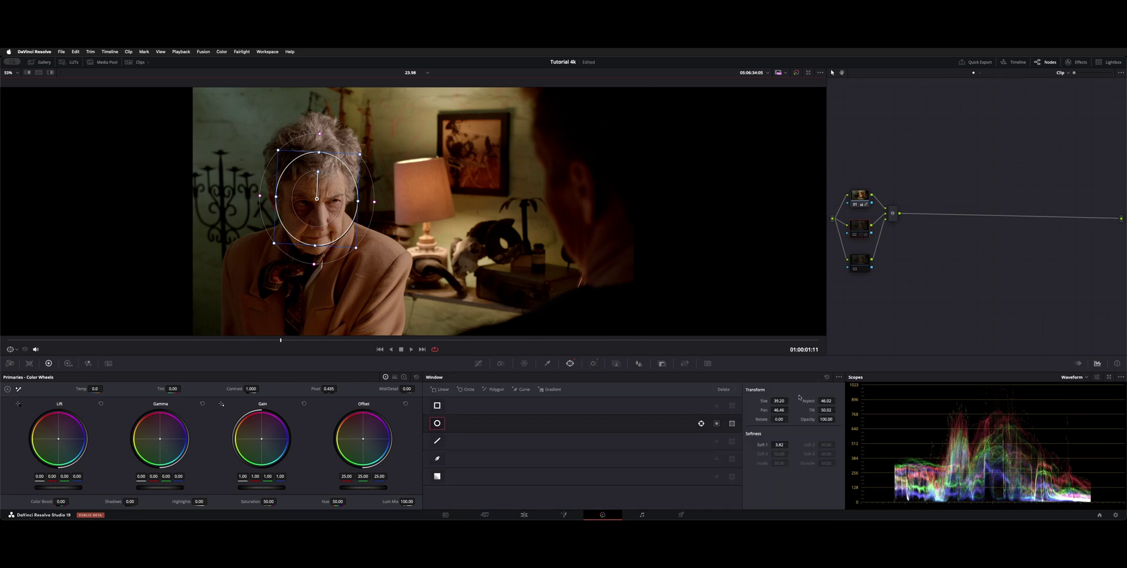
mouse_move(778, 445)
mouse_down()
mouse_move(804, 445)
mouse_move(763, 445)
mouse_up()
drag(154, 487, 162, 487)
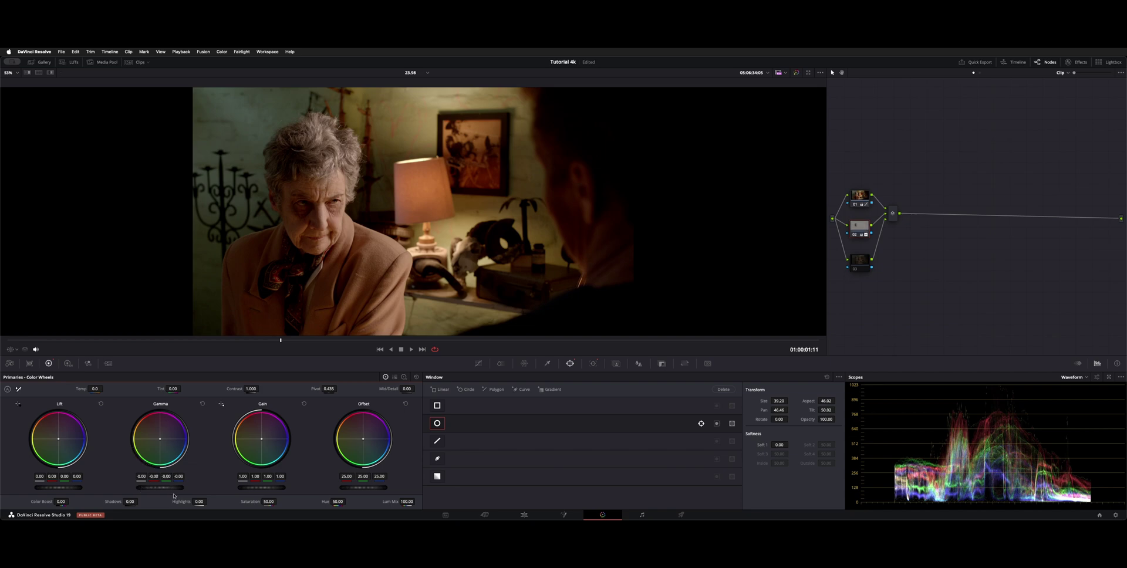
drag(173, 496, 311, 487)
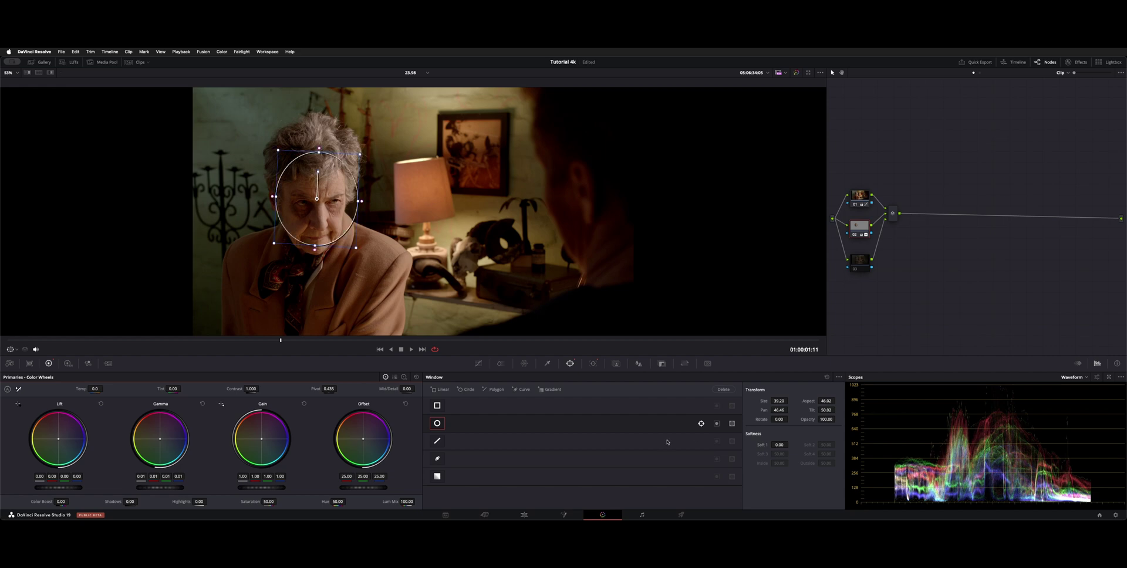
drag(780, 445, 781, 447)
key(shift+grave)
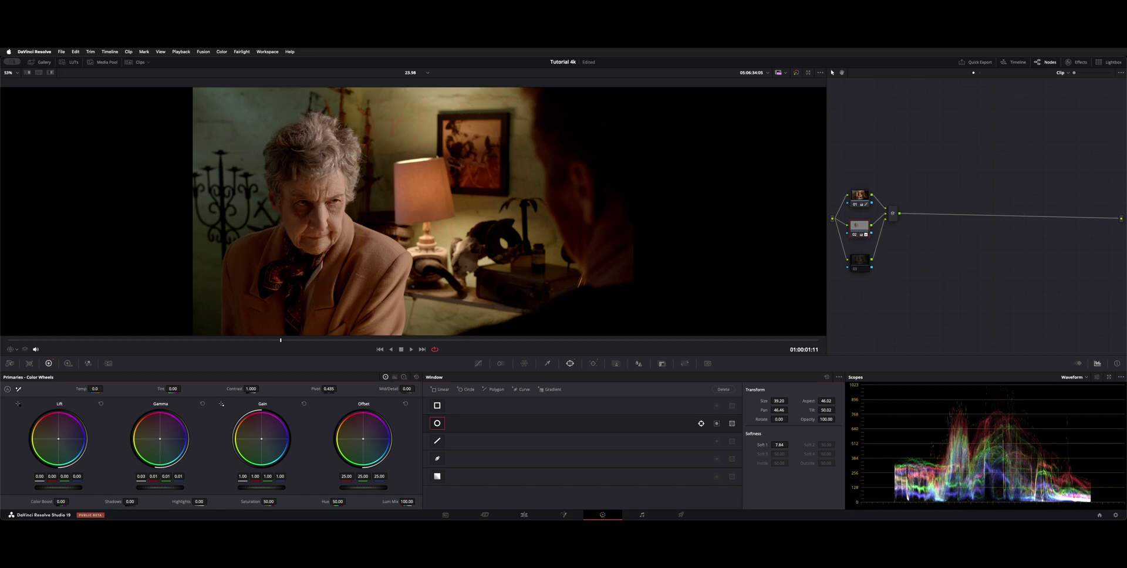
Set the face node's lift to -0.02 and saturation to 55, checking the affected area with the highlight view
drag(58, 487, 50, 487)
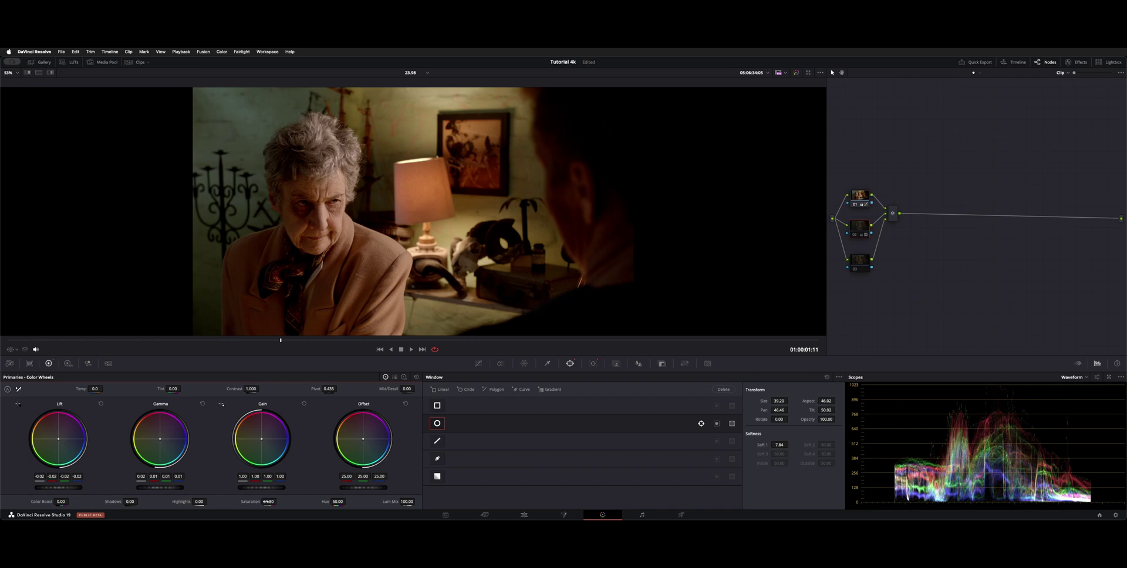
key(shift+h)
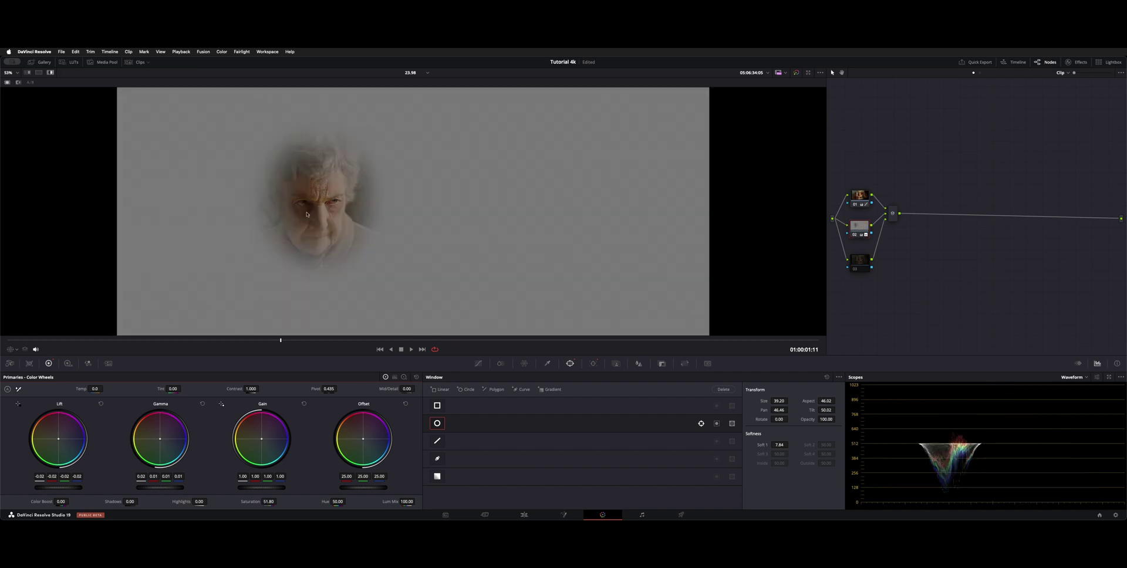
key(shift+h)
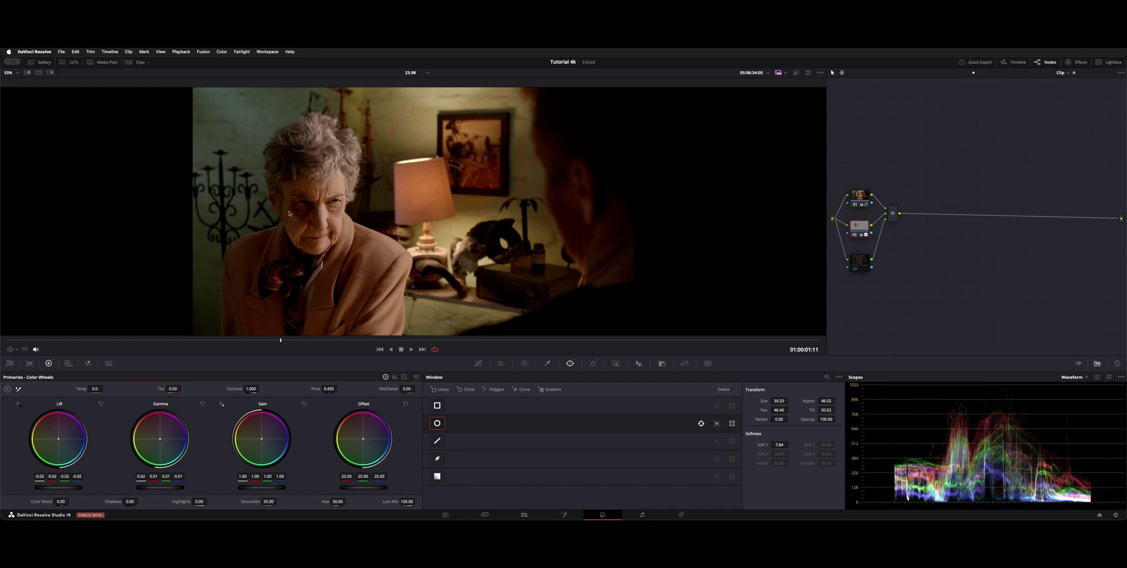
Add a circle window on the third parallel node and move it over the man's head, at pan about 57.8 and tilt about 51.8
click(855, 259)
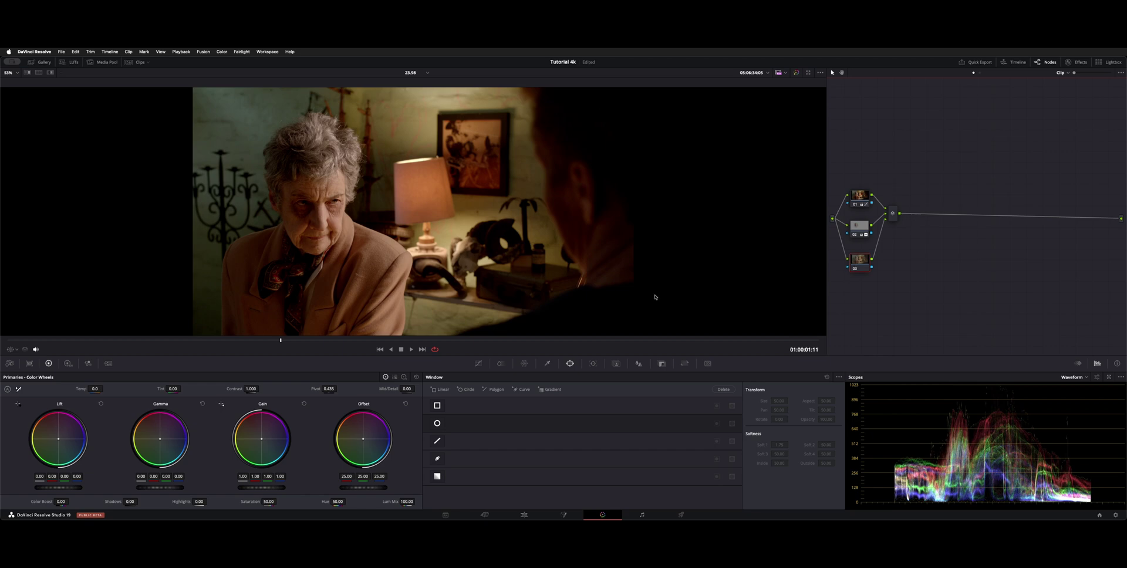
click(437, 424)
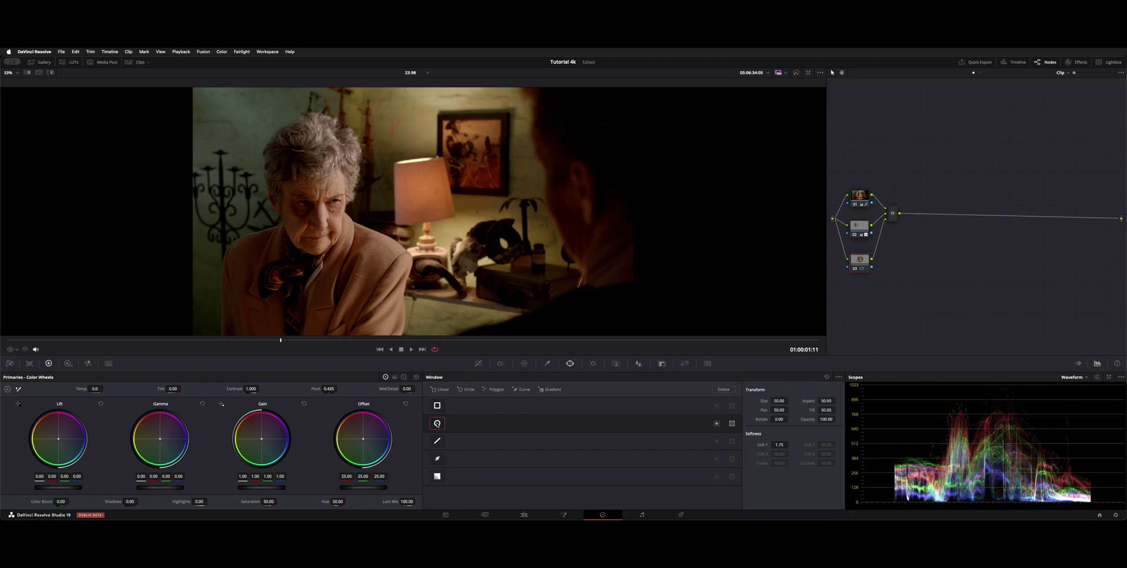
key(shift+grave)
drag(413, 210, 597, 206)
scroll(632, 209, up, 3)
scroll(632, 209, down, 5)
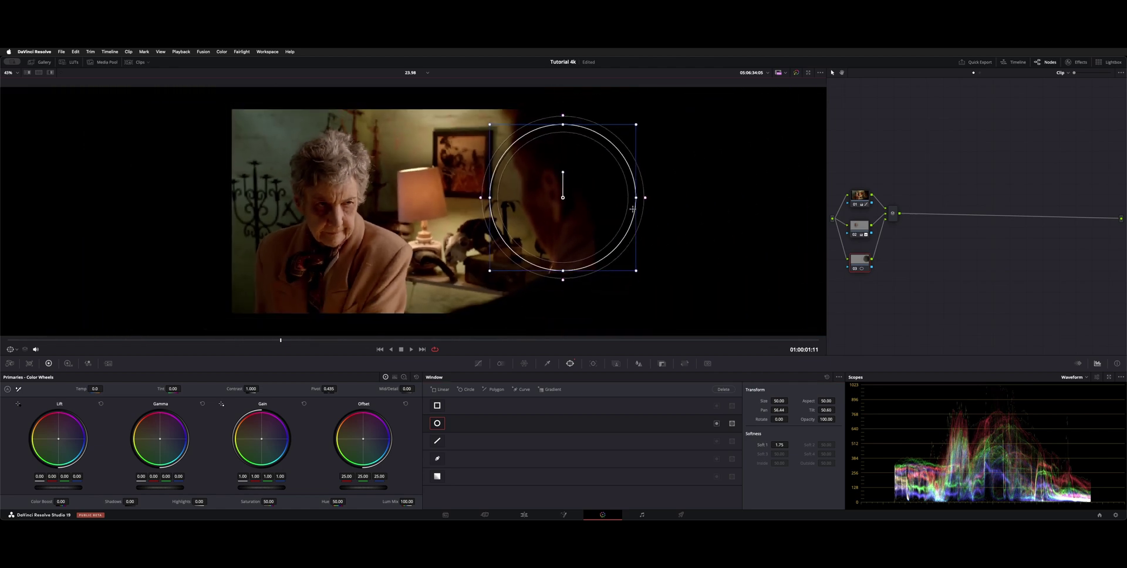
drag(525, 201, 550, 180)
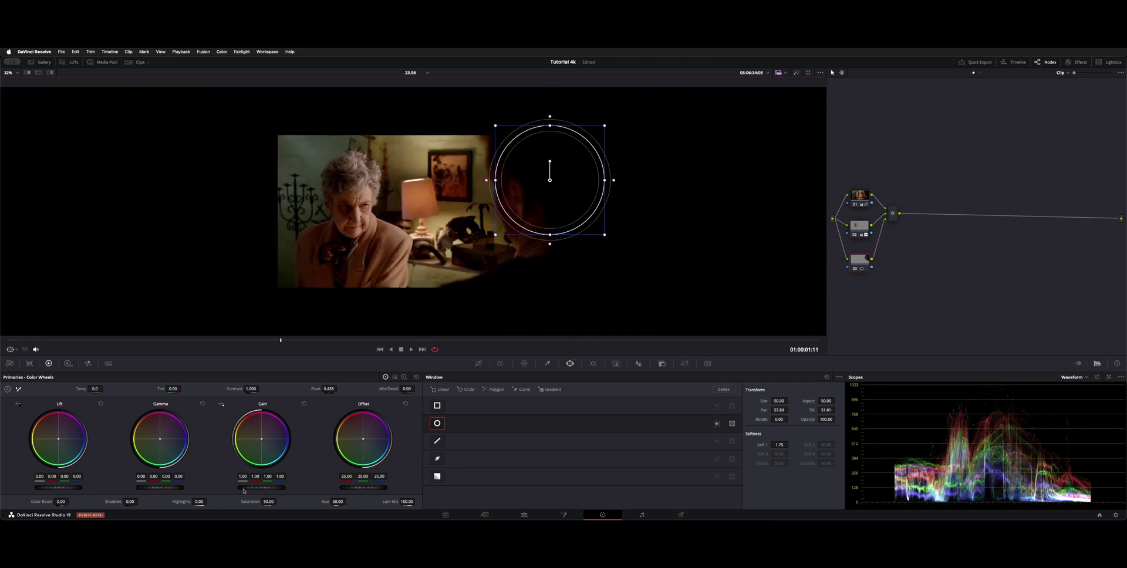
Raise the gain of the man's-head node to 2.25, then refine its circle window's position and set its softness to 5.45
drag(261, 487, 335, 488)
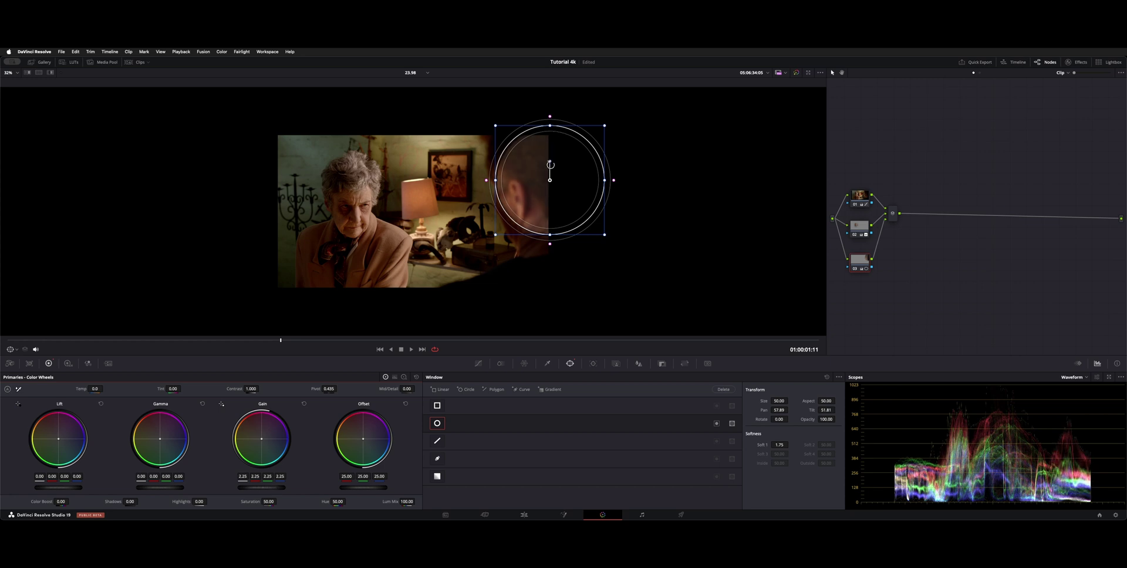
scroll(550, 165, up, 1)
scroll(549, 165, up, 2)
mouse_move(650, 155)
mouse_down()
mouse_move(619, 157)
mouse_move(647, 156)
mouse_up()
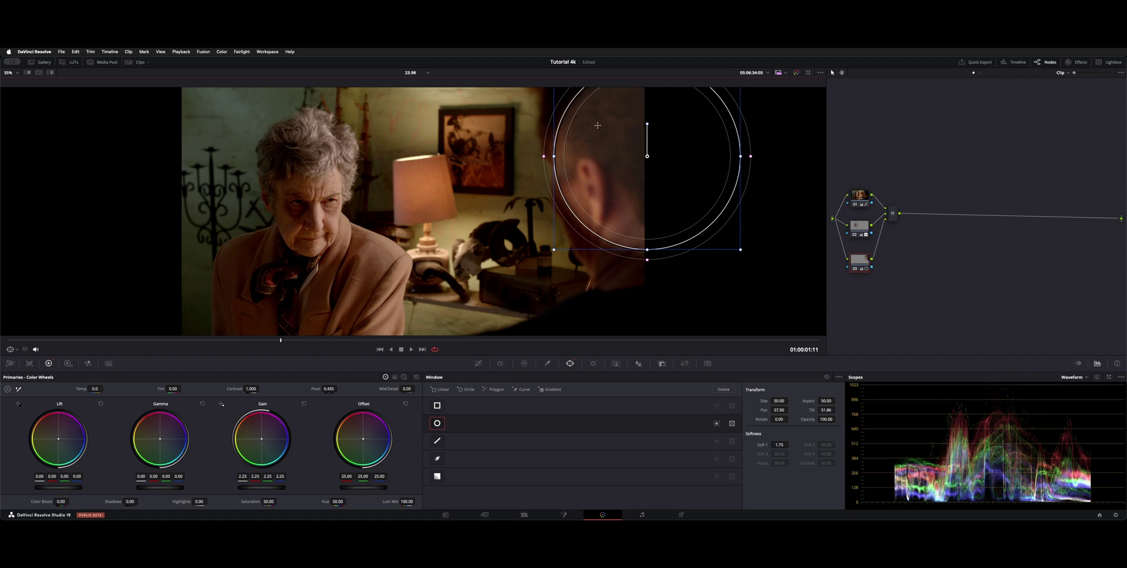
drag(544, 162, 523, 170)
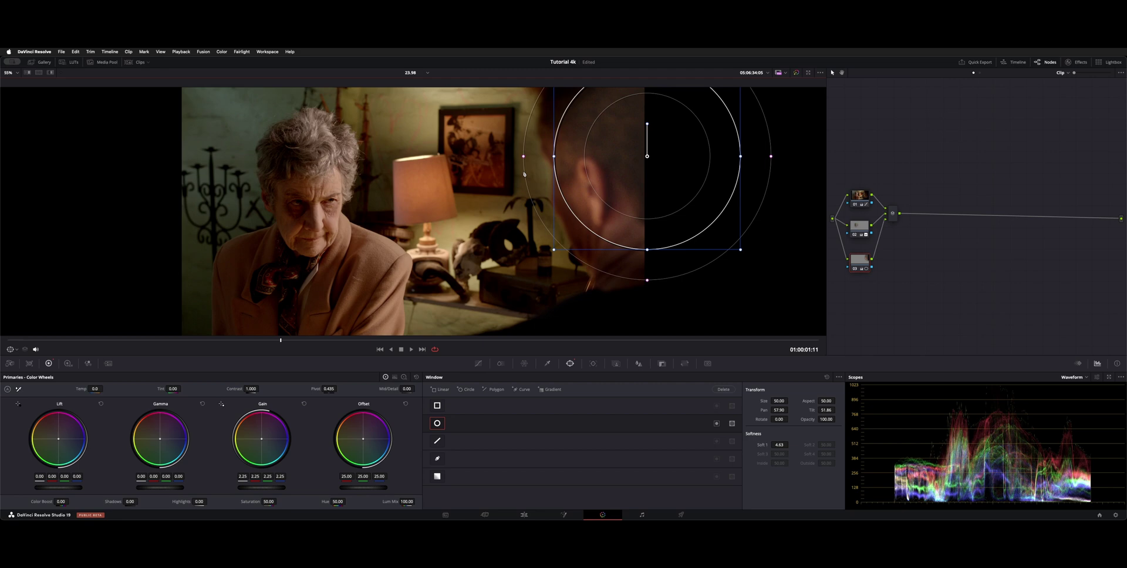
drag(646, 156, 645, 156)
scroll(645, 156, down, 1)
right_click(644, 156)
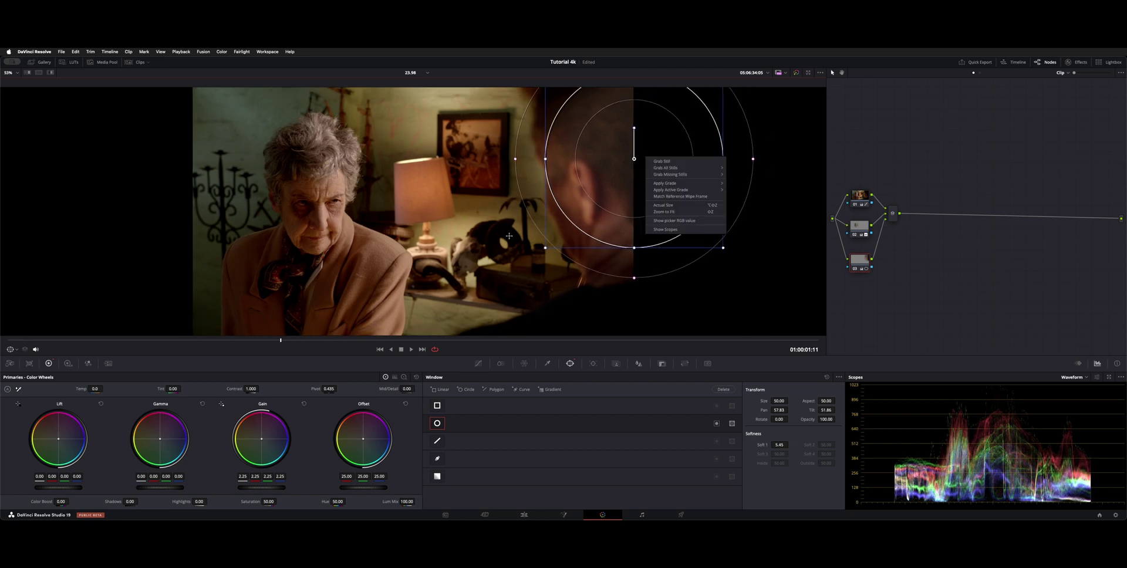
click(658, 274)
scroll(636, 131, down, 2)
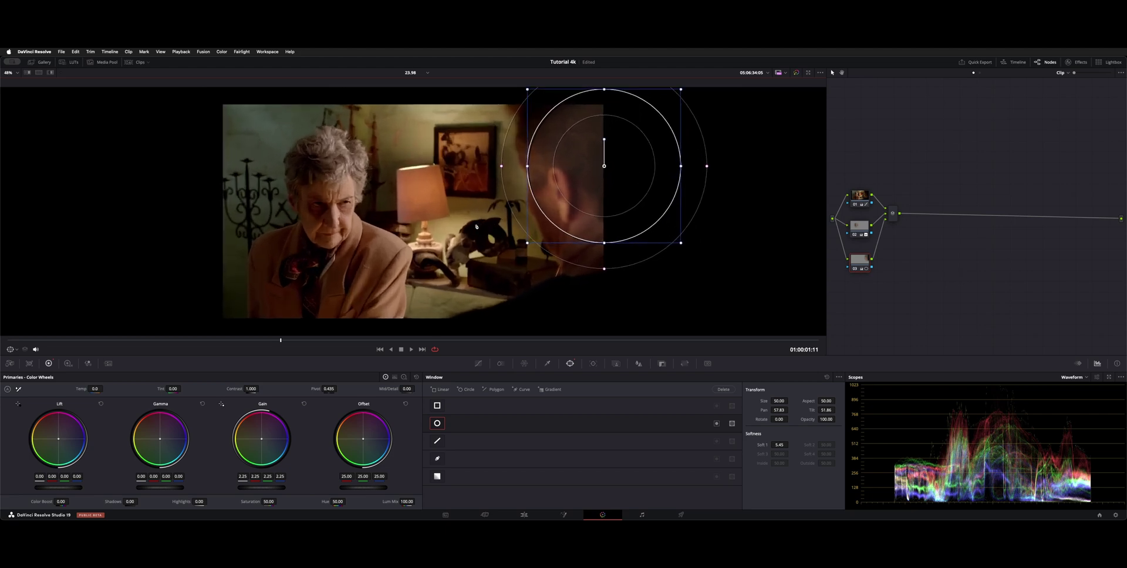
mouse_move(623, 148)
mouse_down()
mouse_move(626, 137)
mouse_move(610, 158)
mouse_up()
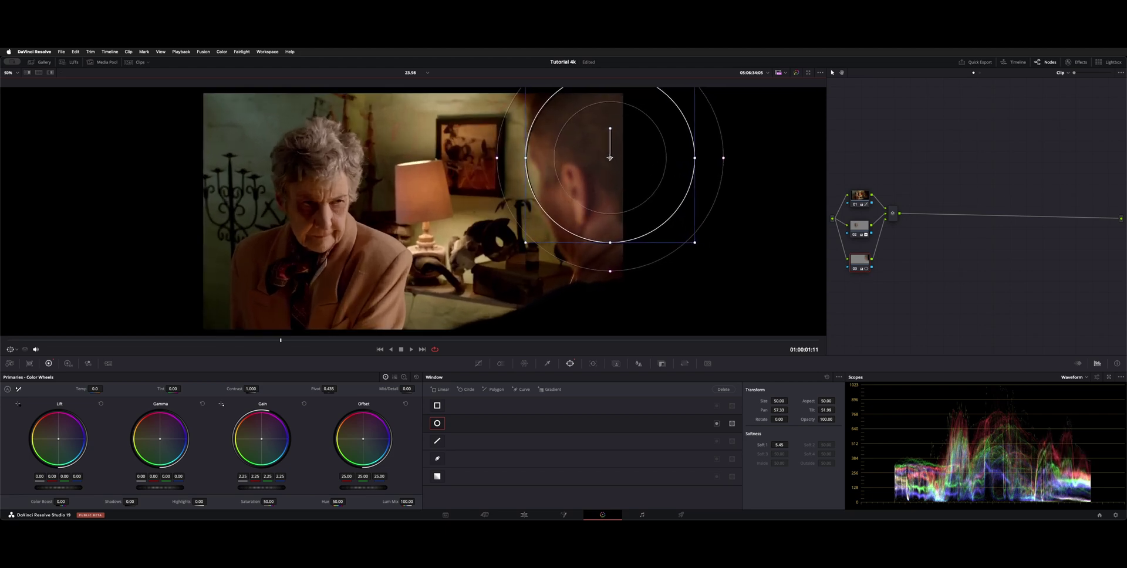
Reset the gain and set the luma gamma to 0.04 instead, moving the window down to pan 57.14 and tilt 50.94
click(304, 404)
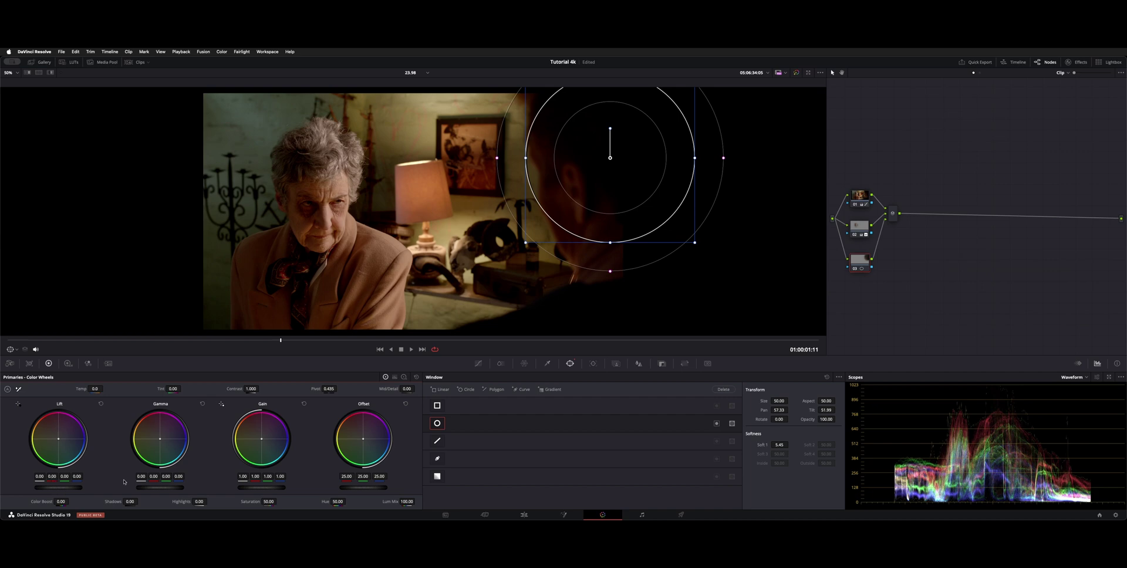
drag(159, 487, 166, 487)
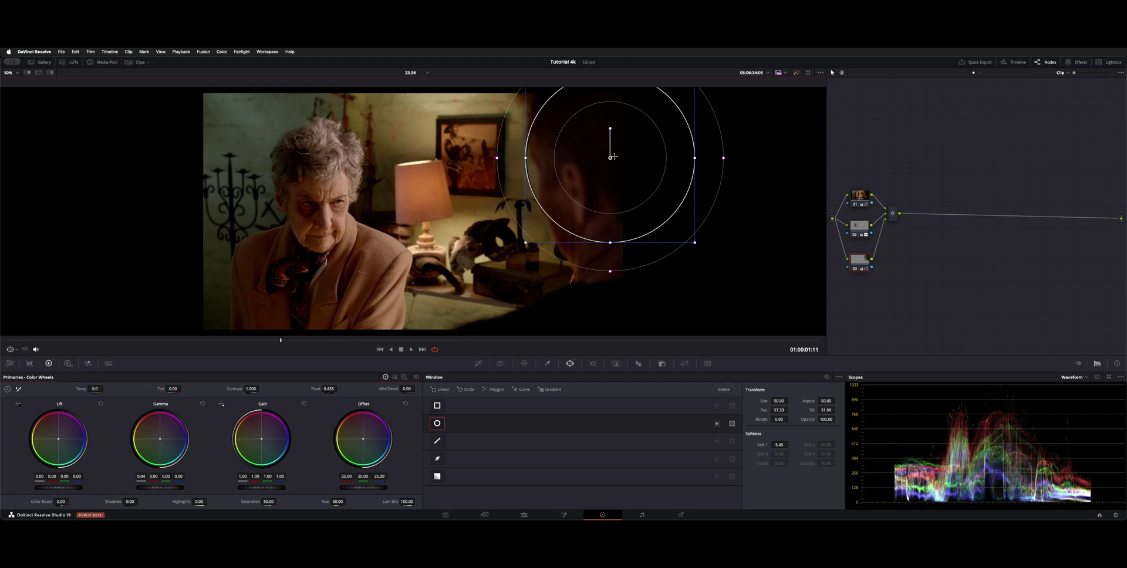
drag(612, 157, 605, 186)
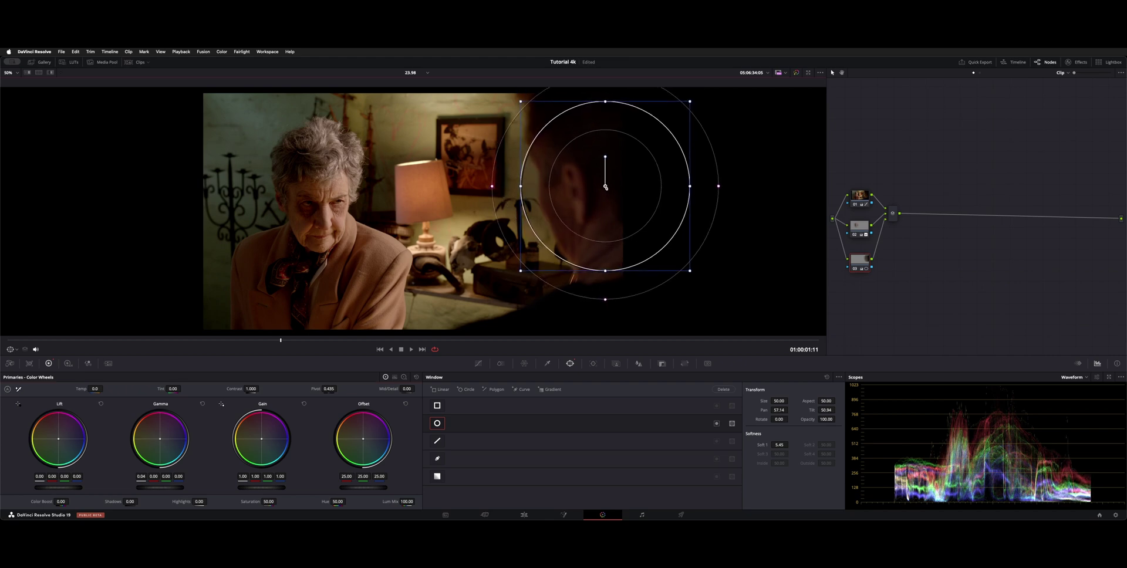
Hide the window outline and check the area affected around the man's head with the highlight view
key(shift+grave)
key(shift+h)
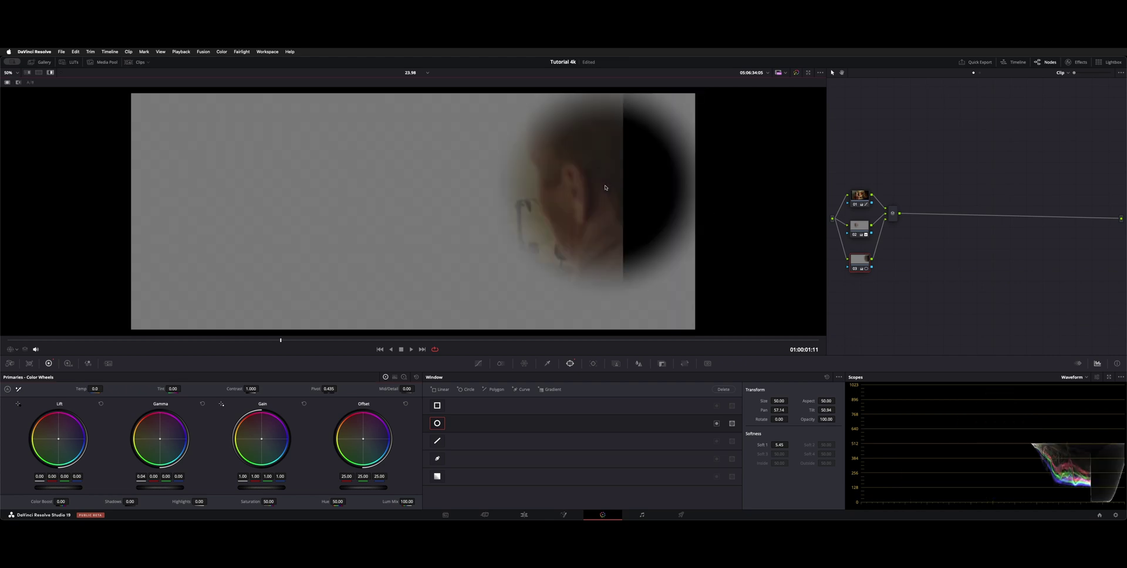
key(shift+h)
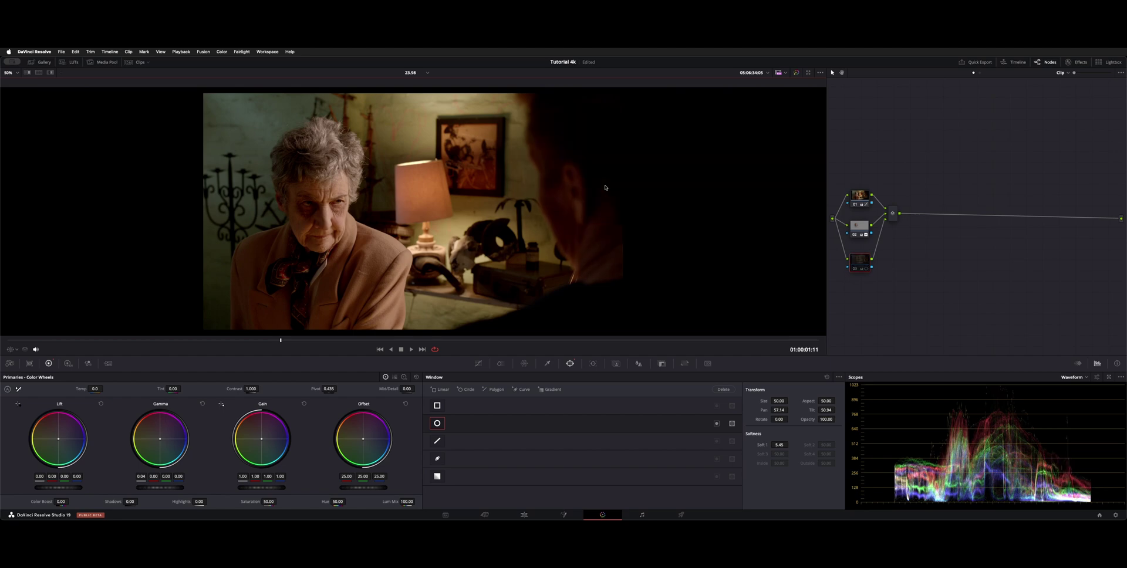
Inspect the areas affected by the woman's face node and the man's-head node one after the other in highlight view
click(862, 235)
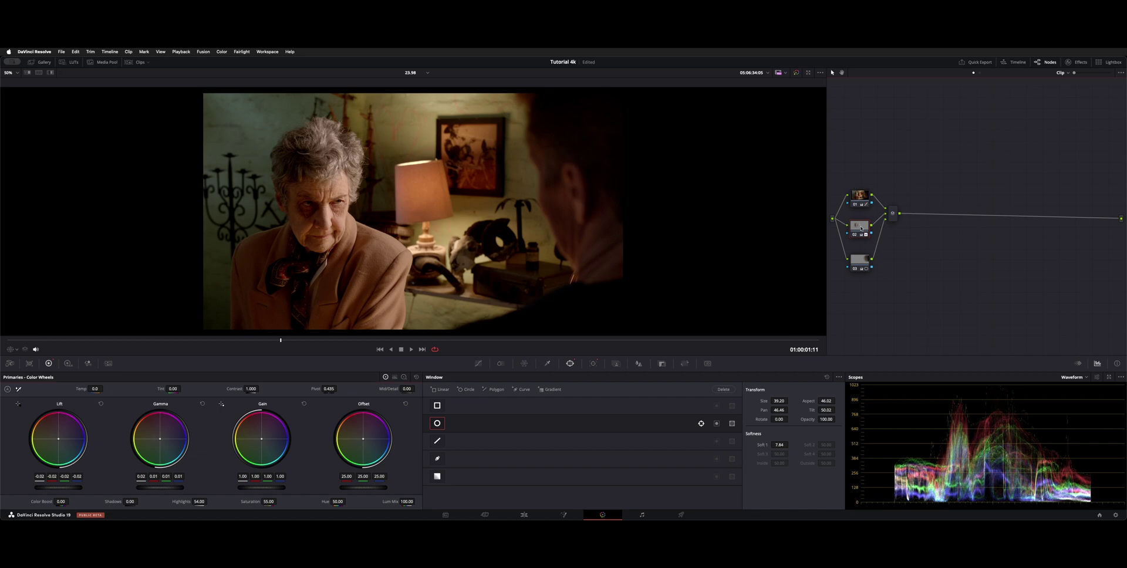
key(shift+h)
key(shift+h)
click(865, 262)
key(shift+h)
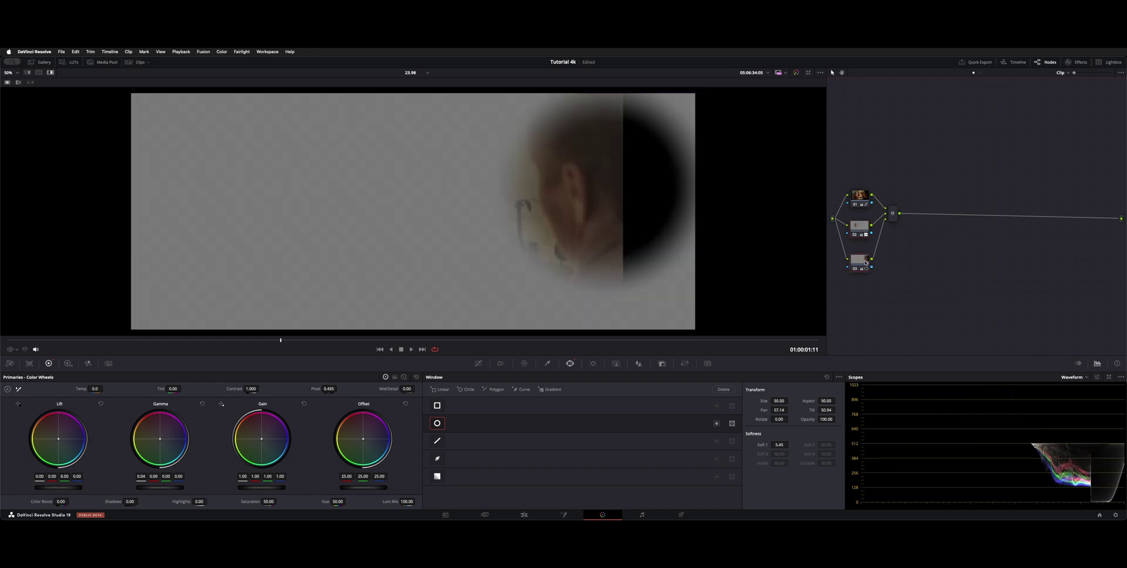
key(shift+h)
Switch the first parallel node off and on repeatedly to compare the shot with and without the base correction
click(861, 200)
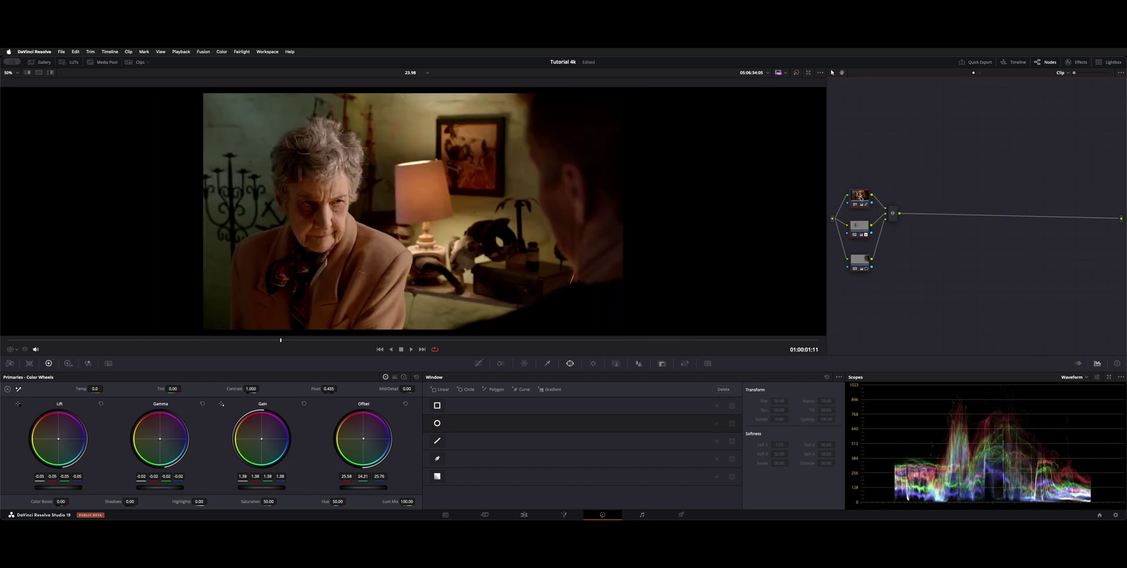
key(ctrl+d)
key(ctrl+d)
key(ctrl+d)
key(ctrl+d)
Select the two window nodes together and toggle them off and on to compare the image with and without the light shaping
click(859, 260)
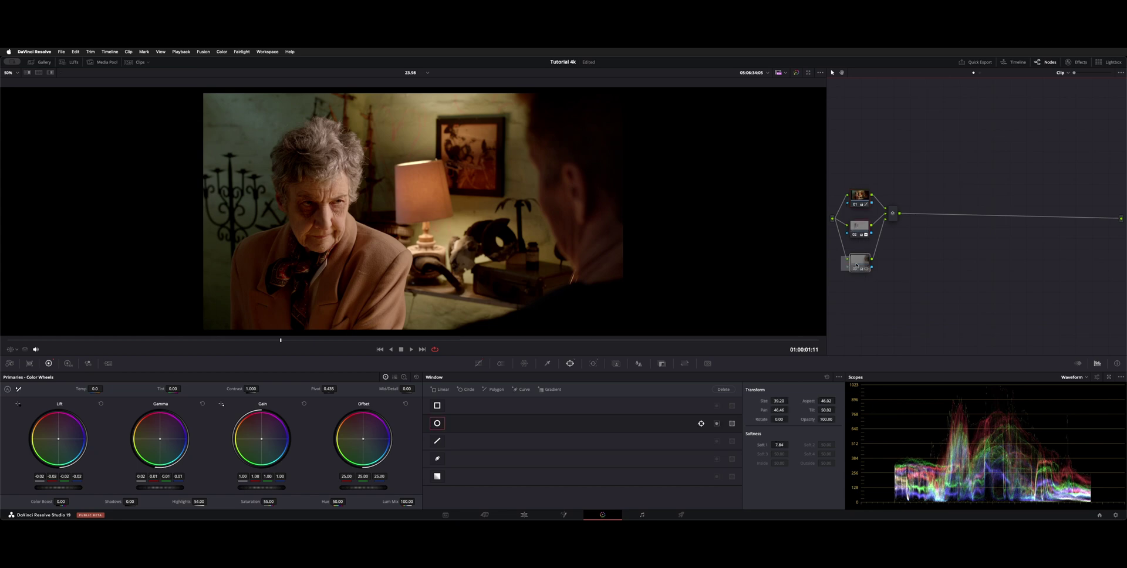
key(super+d)
key(super+d)
key(super+d)
key(super+d)
key(super+d)
key(super+d)
Select the first parallel node and play the clip back to review the finished grade in motion
click(860, 195)
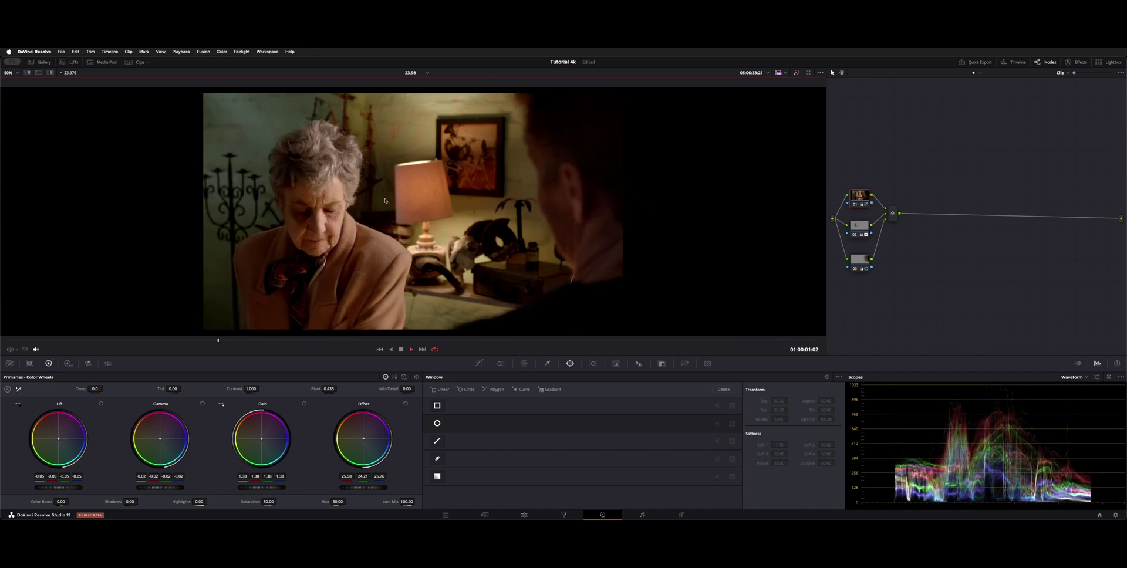
key(space)
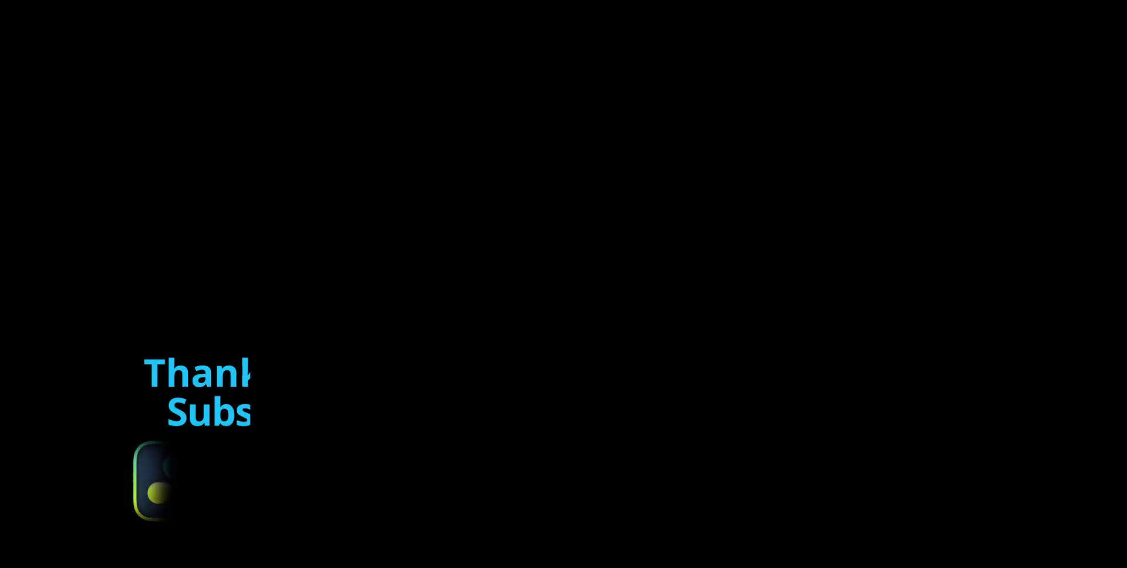